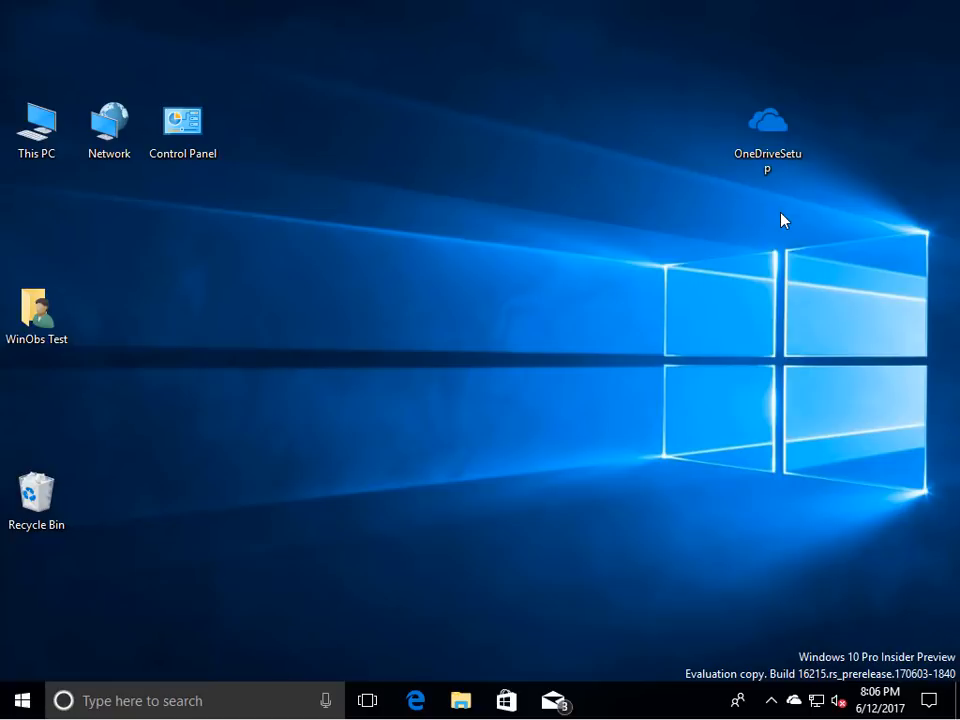
Run OneDriveSetup from the desktop, turn on Files On-Demand and check the OneDrive status.
{"action": "double_click", "coordinate": [770, 153]}
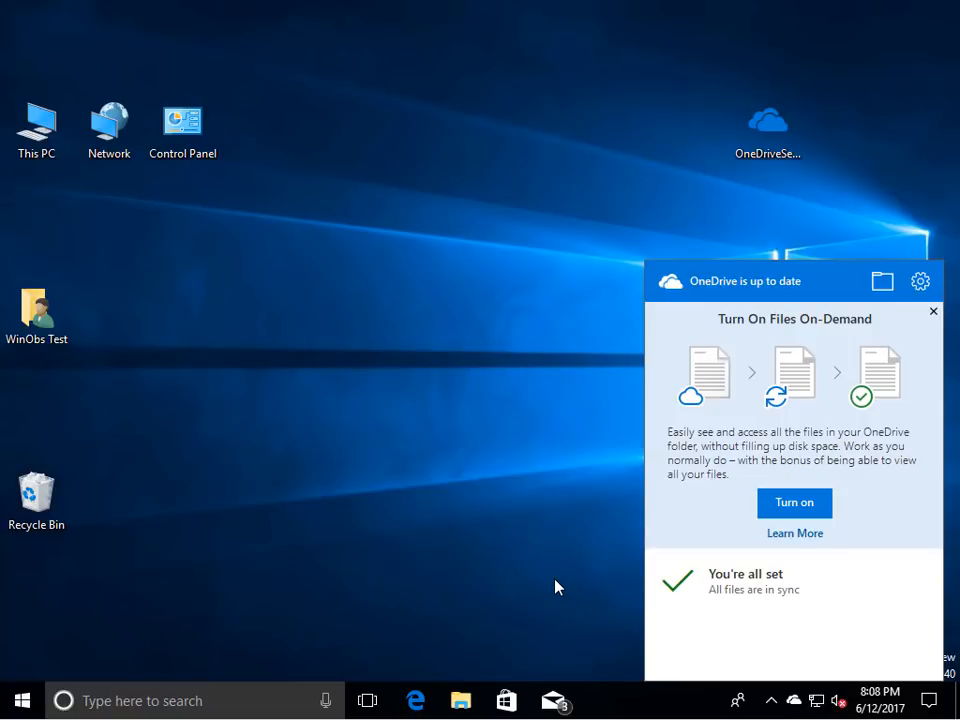
{"action": "left_click", "coordinate": [809, 519]}
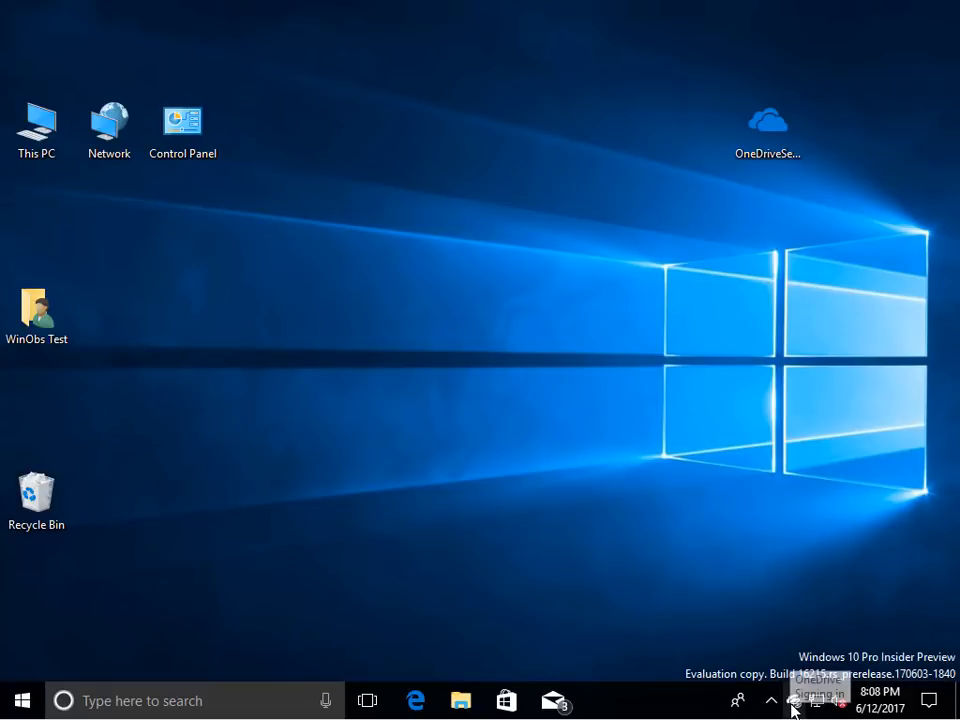
{"action": "left_click", "coordinate": [793, 702]}
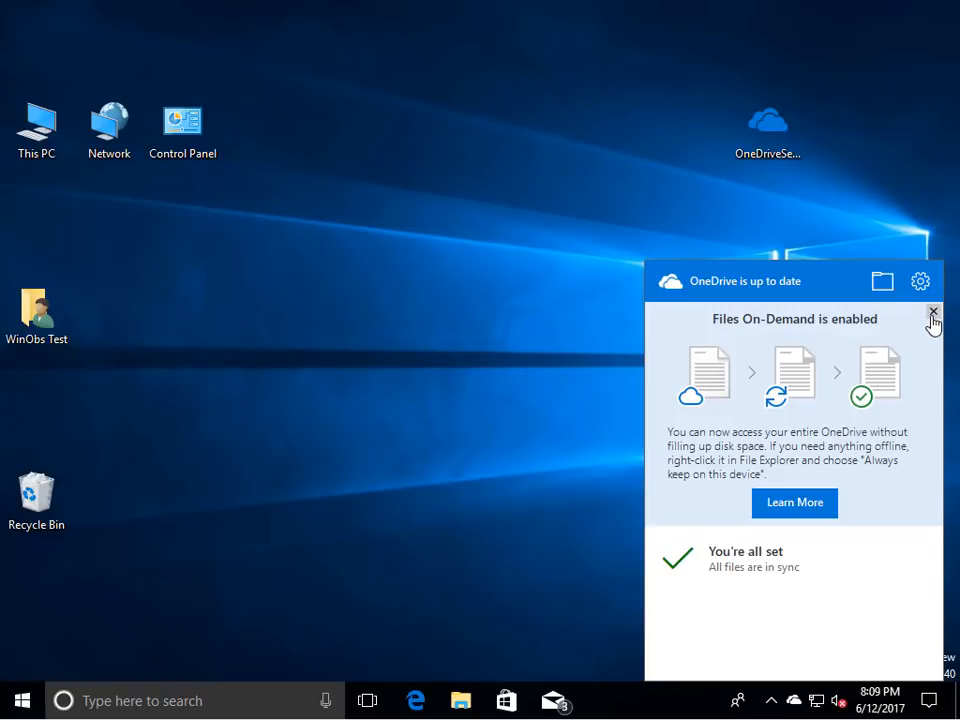
{"action": "left_click", "coordinate": [536, 371]}
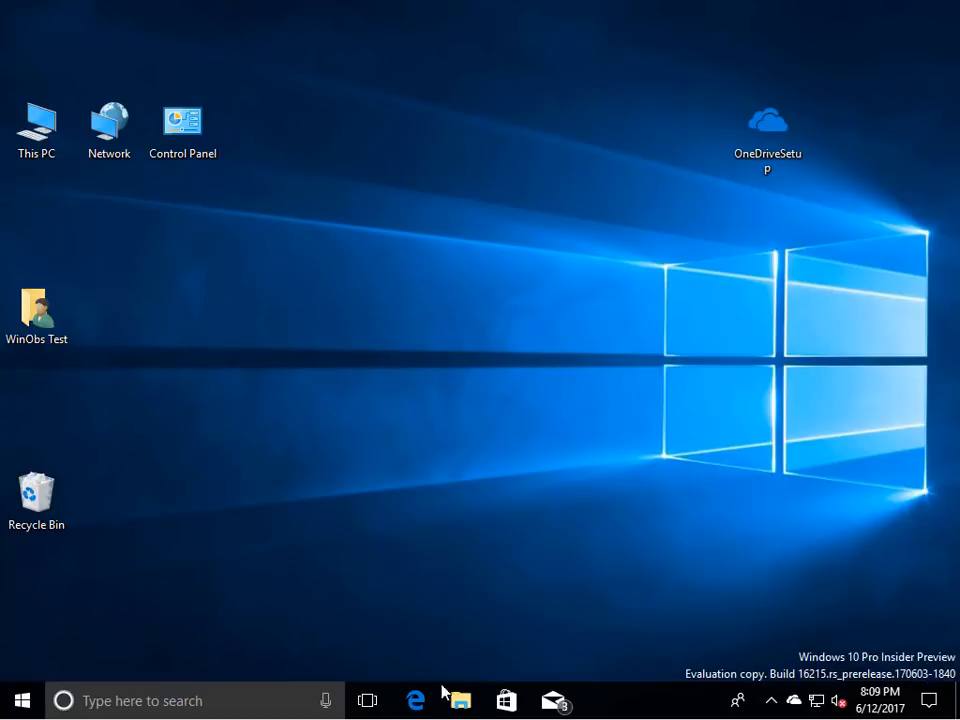
Open the OneDrive folder in File Explorer and switch its layout to Details.
{"action": "left_click", "coordinate": [460, 700]}
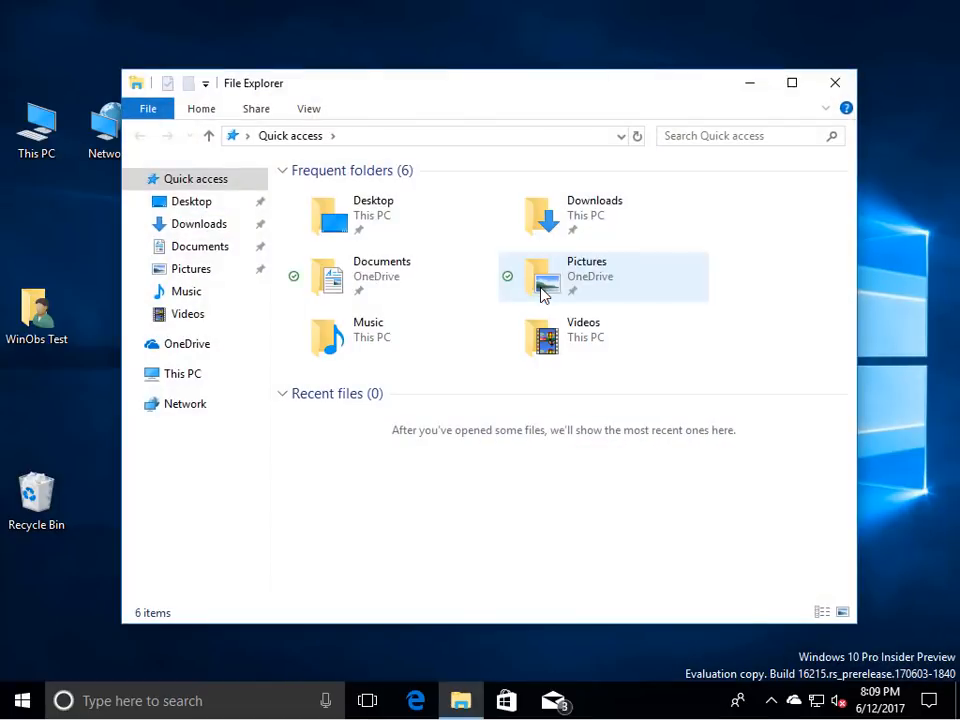
{"action": "left_click", "coordinate": [182, 347]}
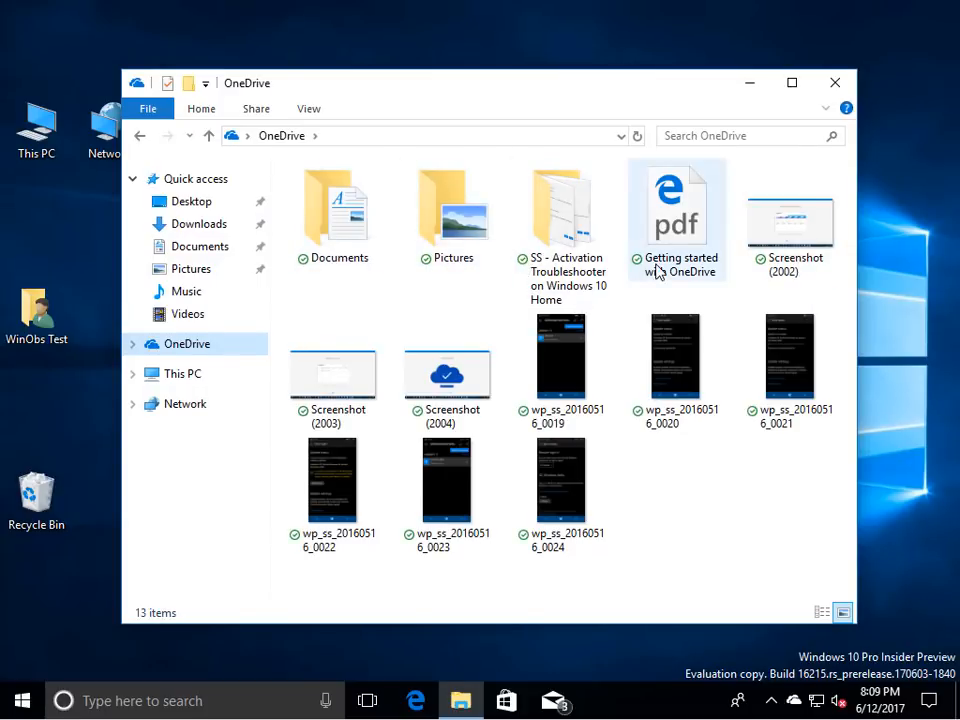
{"action": "mouse_move", "coordinate": [651, 272]}
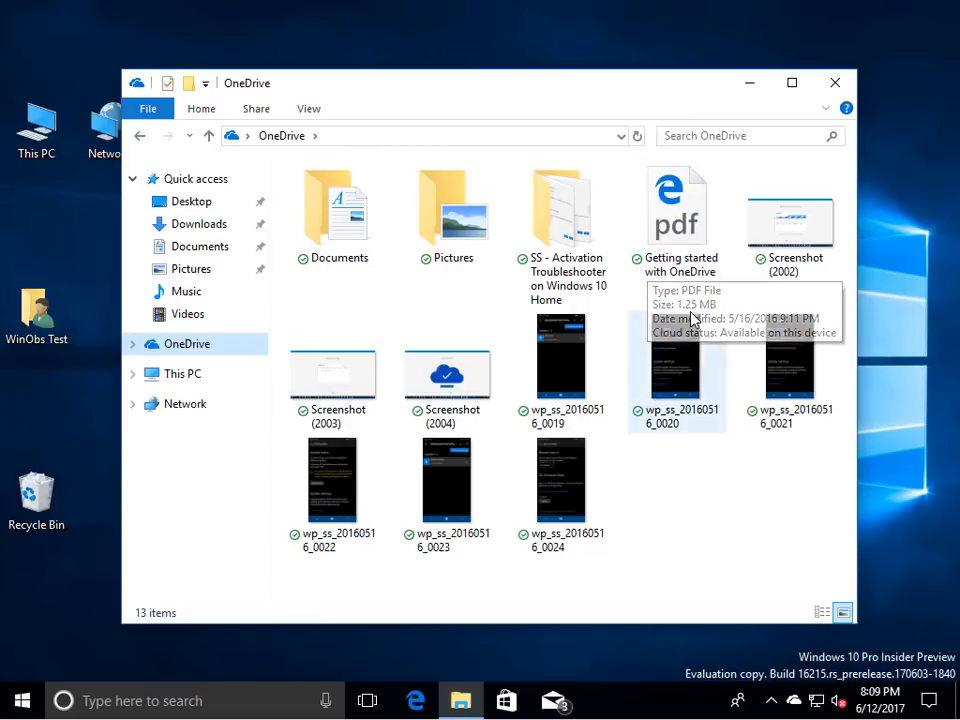
{"action": "left_click", "coordinate": [305, 111]}
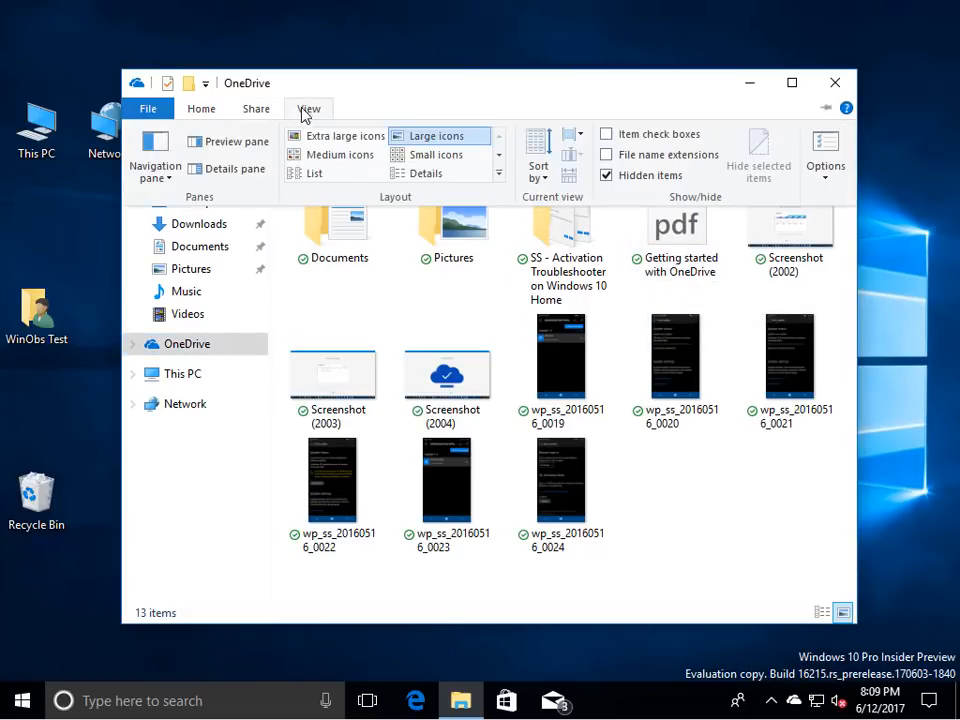
{"action": "left_click", "coordinate": [426, 173]}
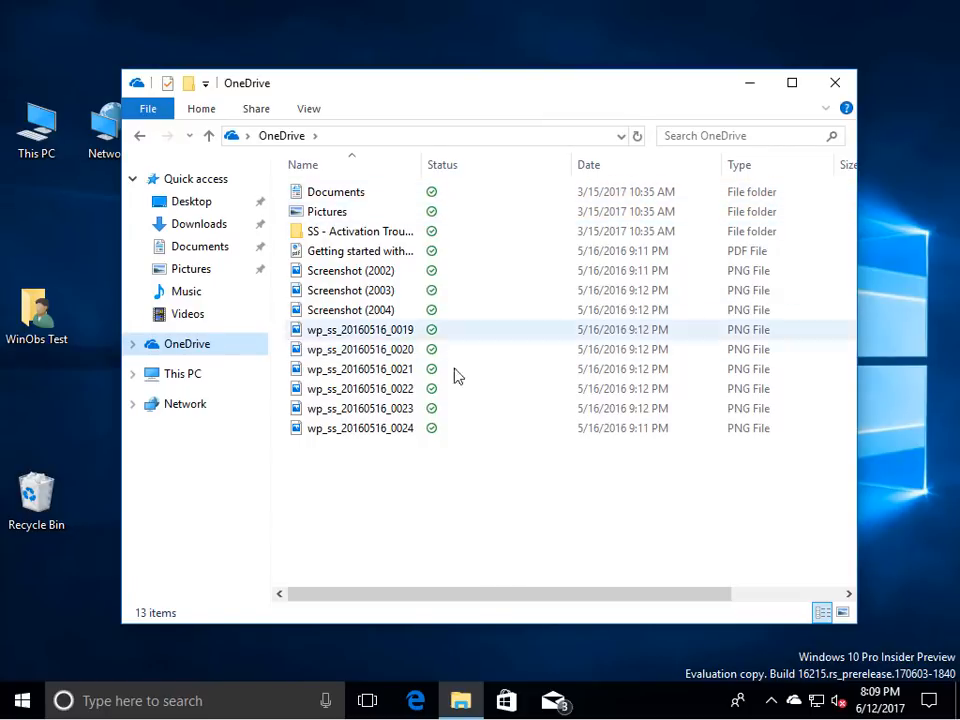
Set wp_ss_20160516_0020, wp_ss_20160516_0022 and wp_ss_20160516_0024 to always be kept on this device.
{"action": "mouse_move", "coordinate": [457, 428]}
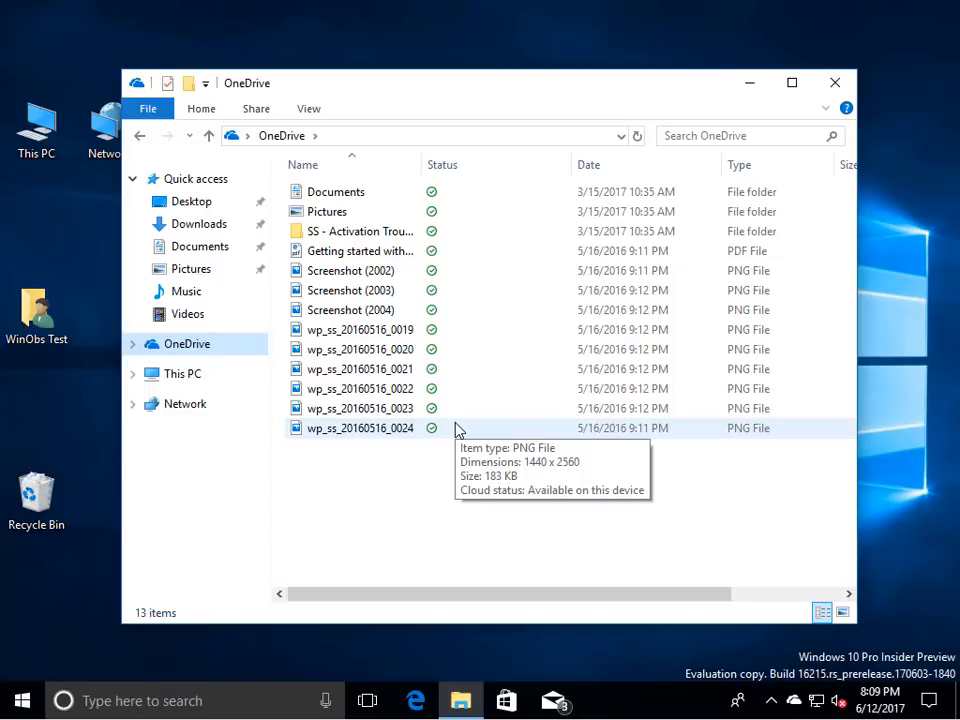
{"action": "left_click", "coordinate": [386, 431]}
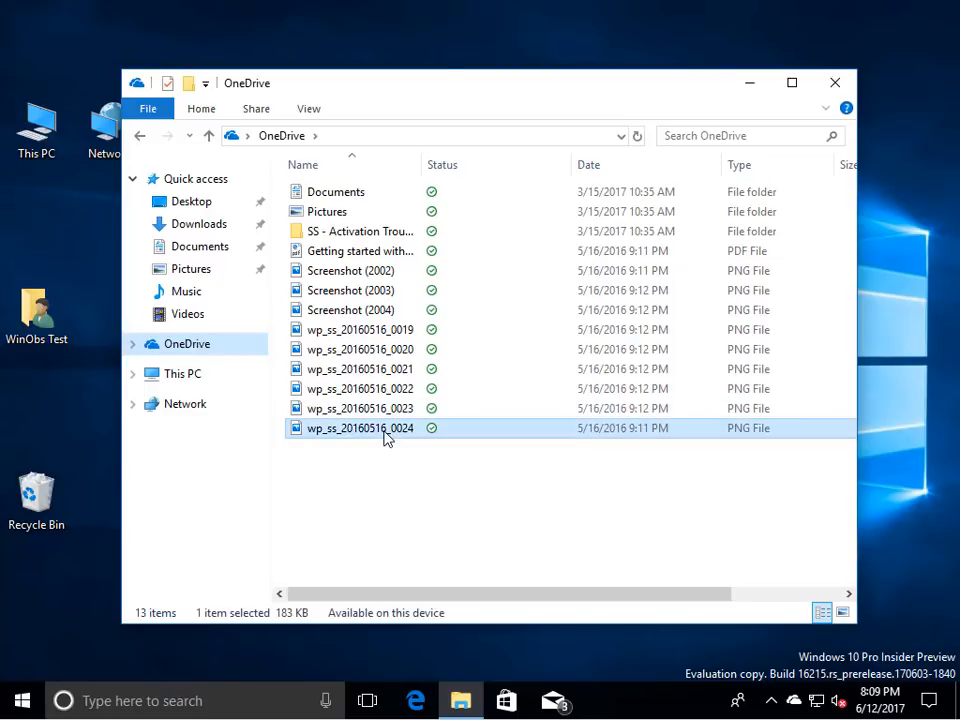
{"action": "left_click", "coordinate": [376, 390], "text": "ctrl"}
{"action": "left_click", "coordinate": [376, 352], "text": "ctrl"}
{"action": "right_click", "coordinate": [374, 352]}
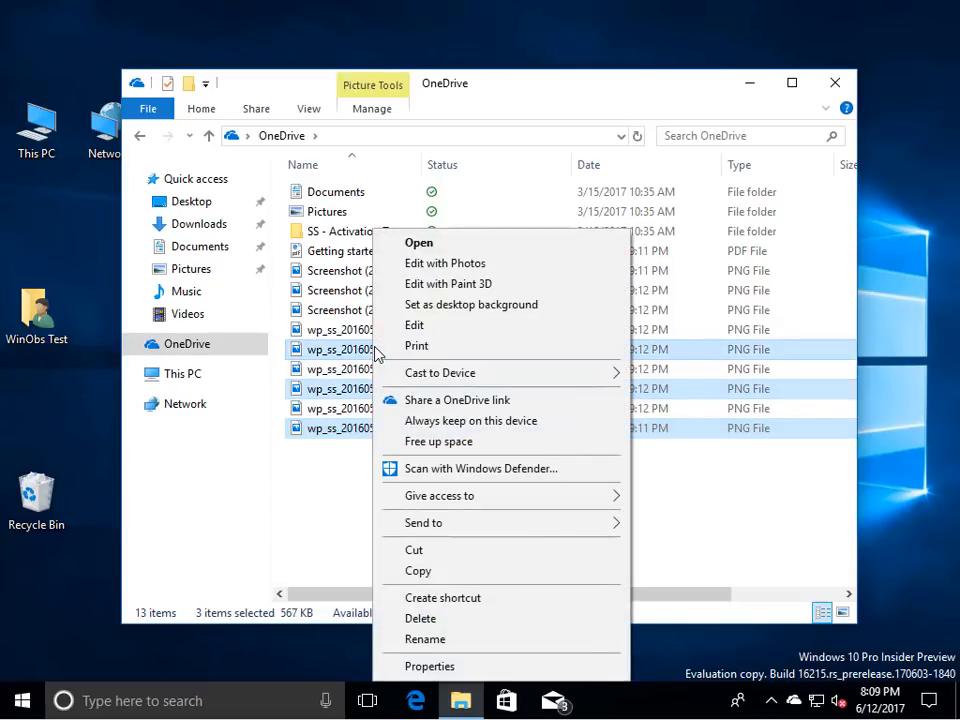
{"action": "left_click", "coordinate": [522, 429]}
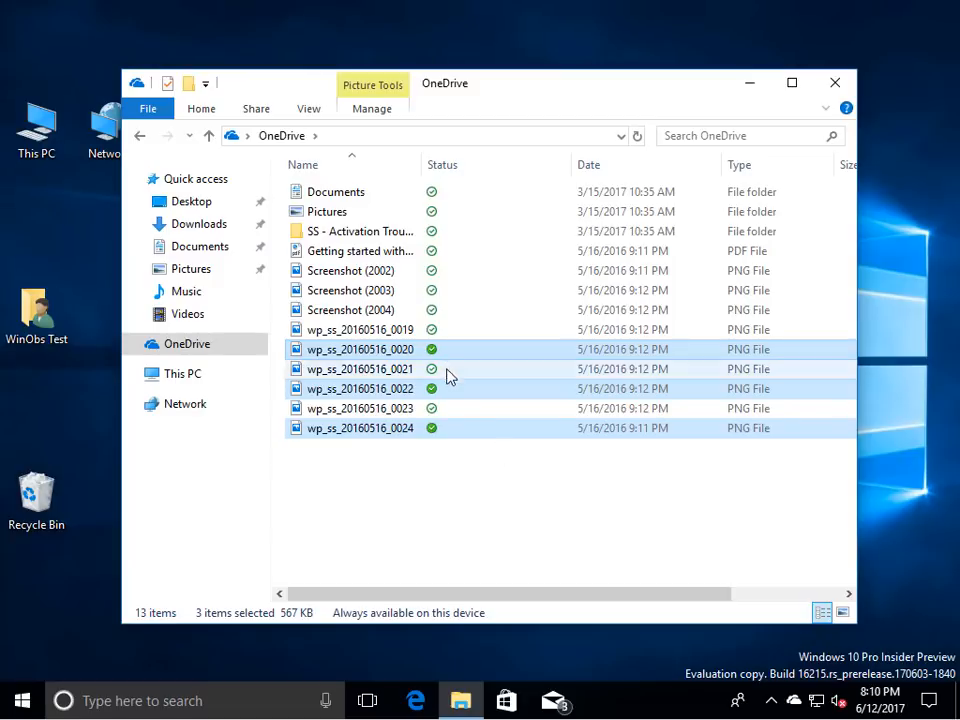
Free up space for Screenshot (2002), Screenshot (2003) and Screenshot (2004), and refresh the folder.
{"action": "left_click", "coordinate": [369, 272]}
{"action": "left_click", "coordinate": [364, 296], "text": "ctrl"}
{"action": "left_click", "coordinate": [368, 312], "text": "ctrl"}
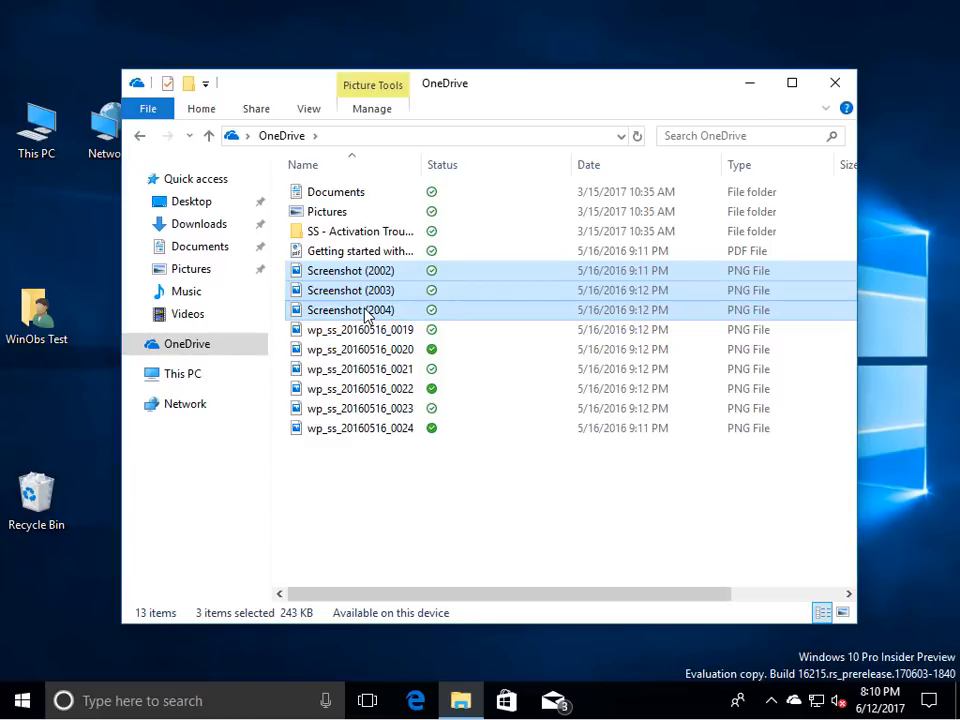
{"action": "right_click", "coordinate": [368, 314]}
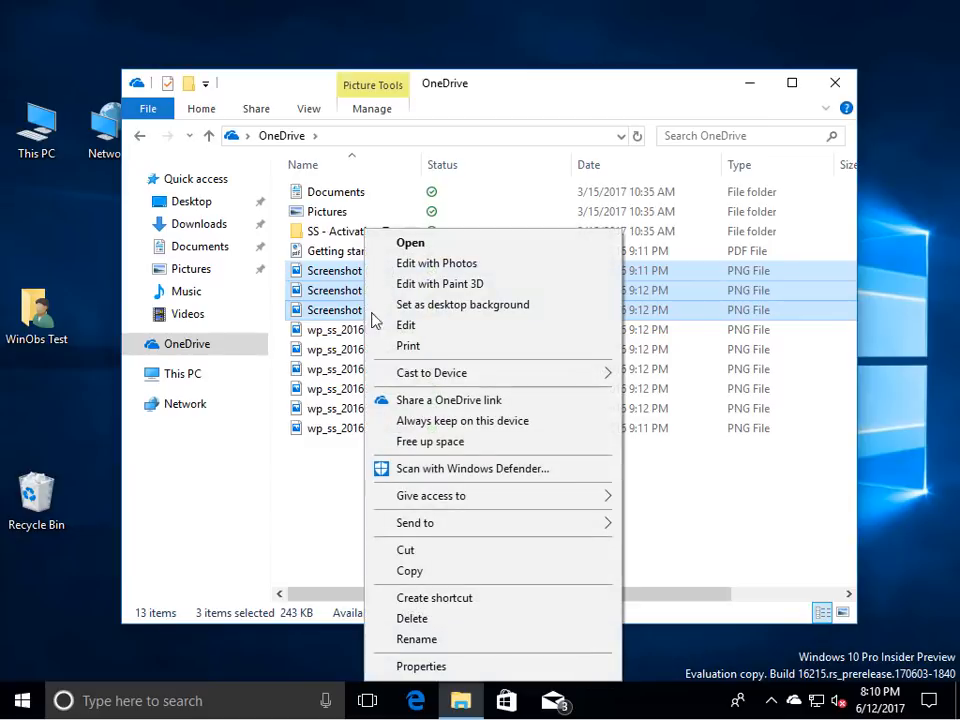
{"action": "left_click", "coordinate": [445, 442]}
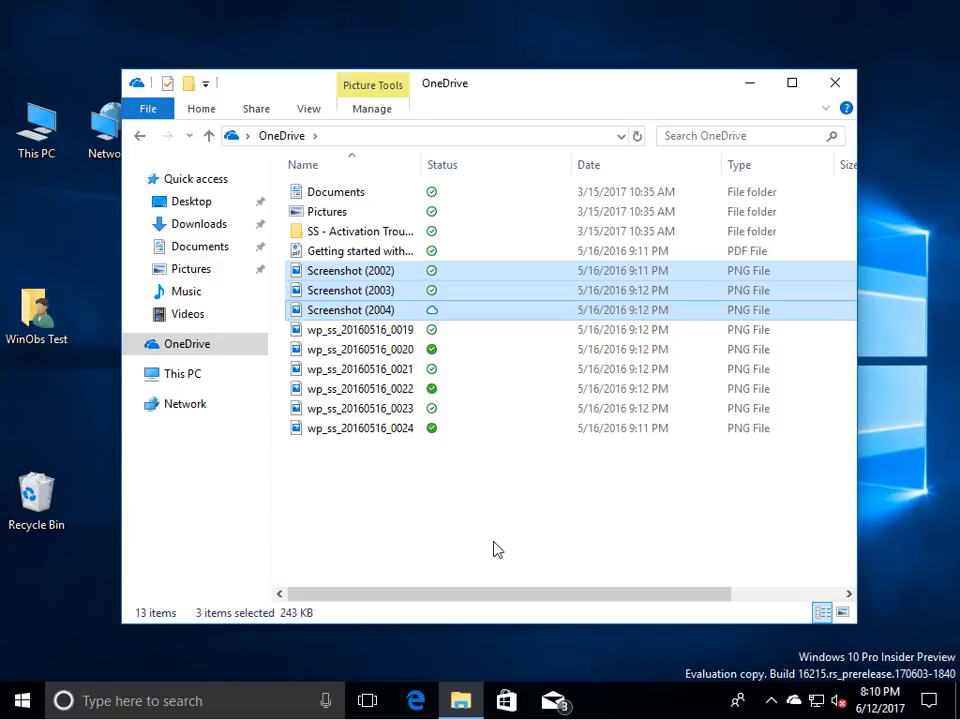
{"action": "left_click", "coordinate": [469, 524]}
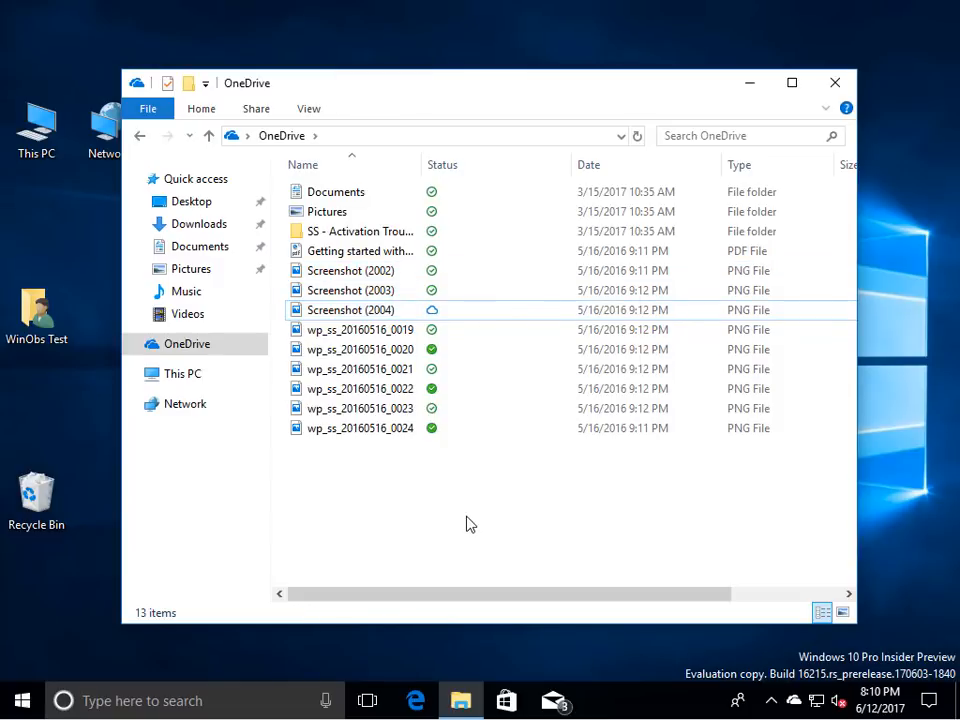
{"action": "right_click", "coordinate": [470, 524]}
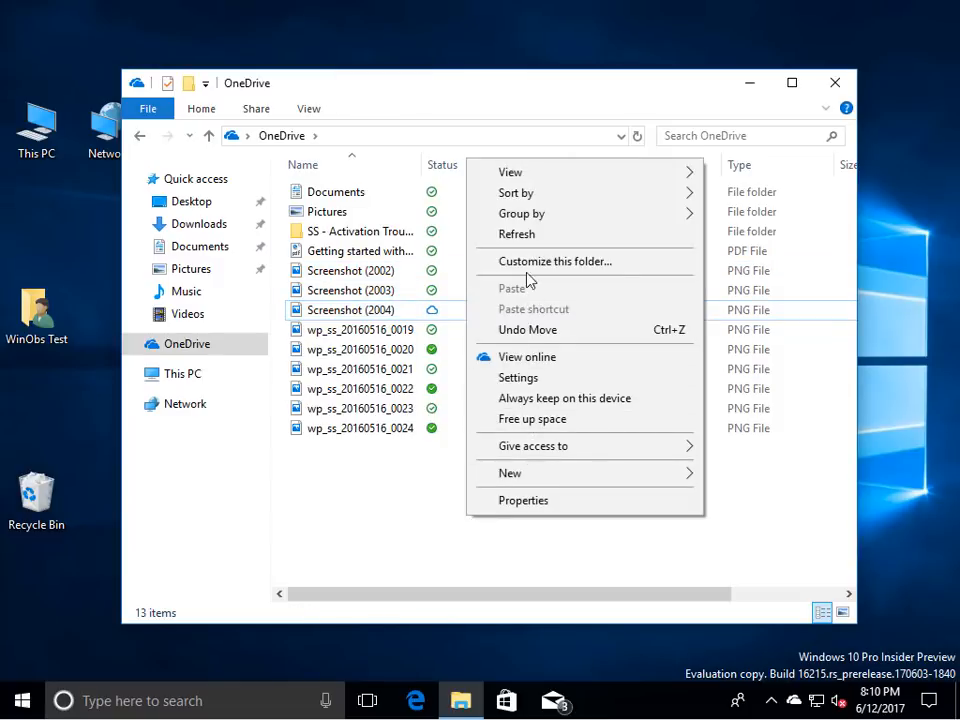
{"action": "left_click", "coordinate": [520, 236]}
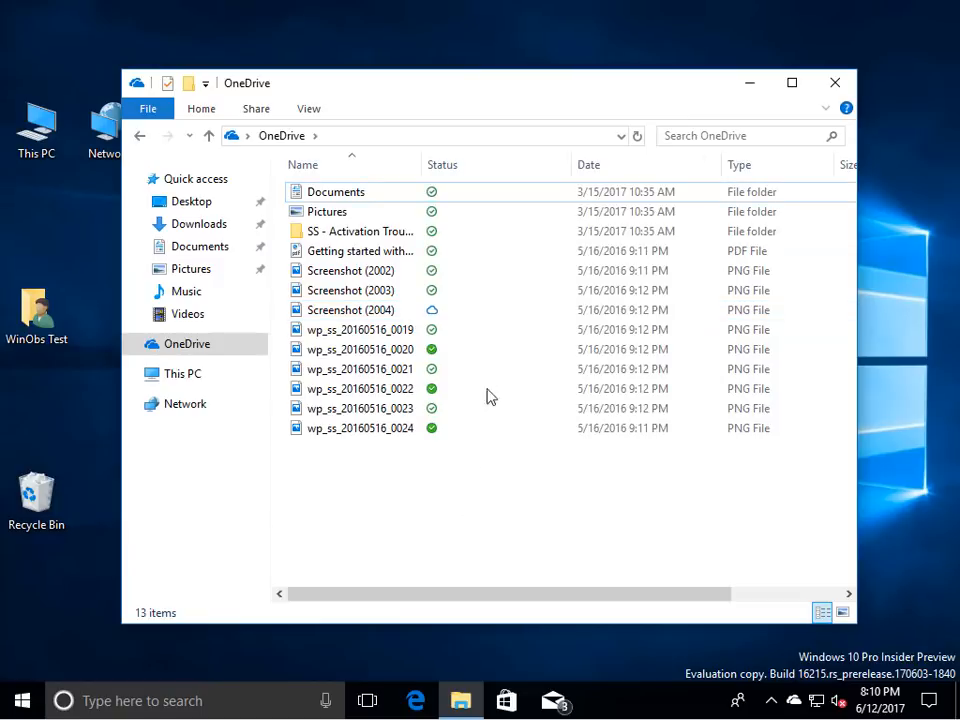
Try to free up the local space used by Screenshot (2003) alone.
{"action": "left_click", "coordinate": [351, 292]}
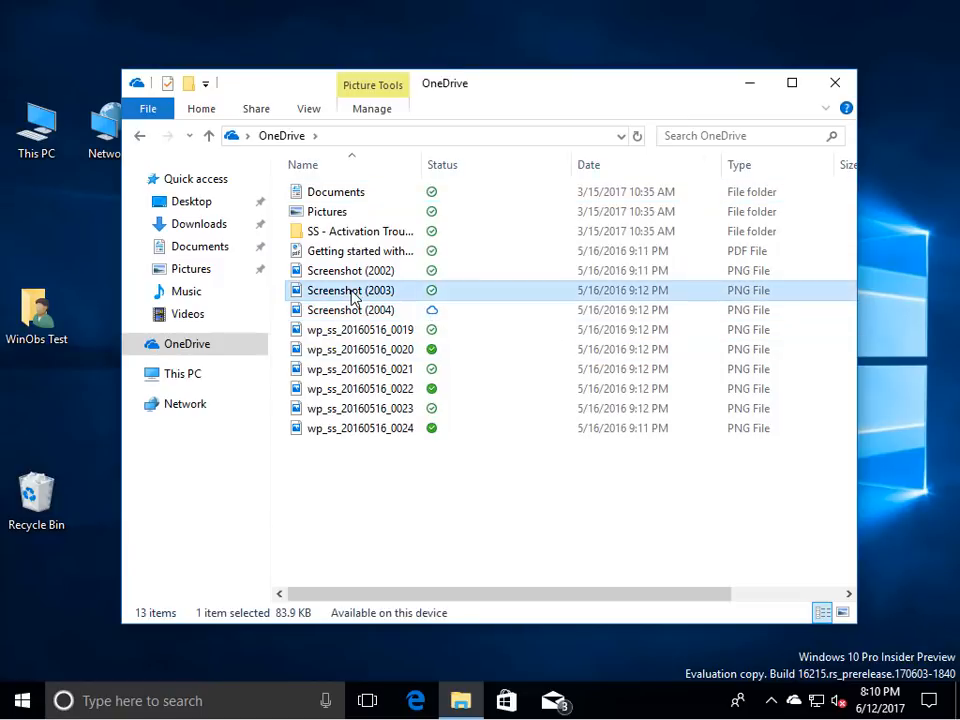
{"action": "right_click", "coordinate": [351, 292]}
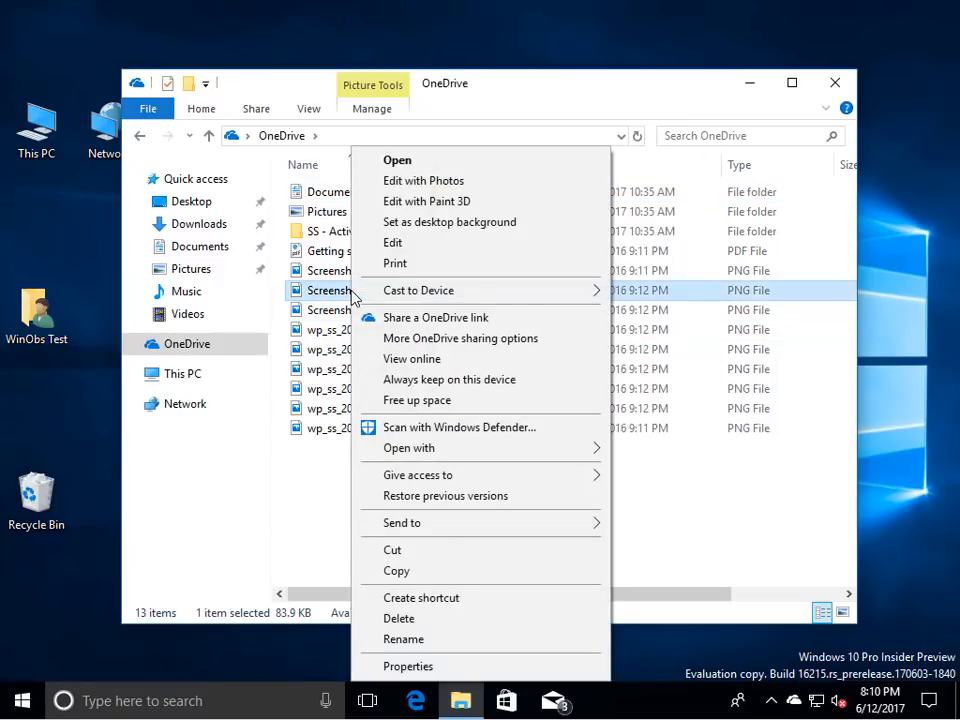
{"action": "left_click", "coordinate": [450, 401]}
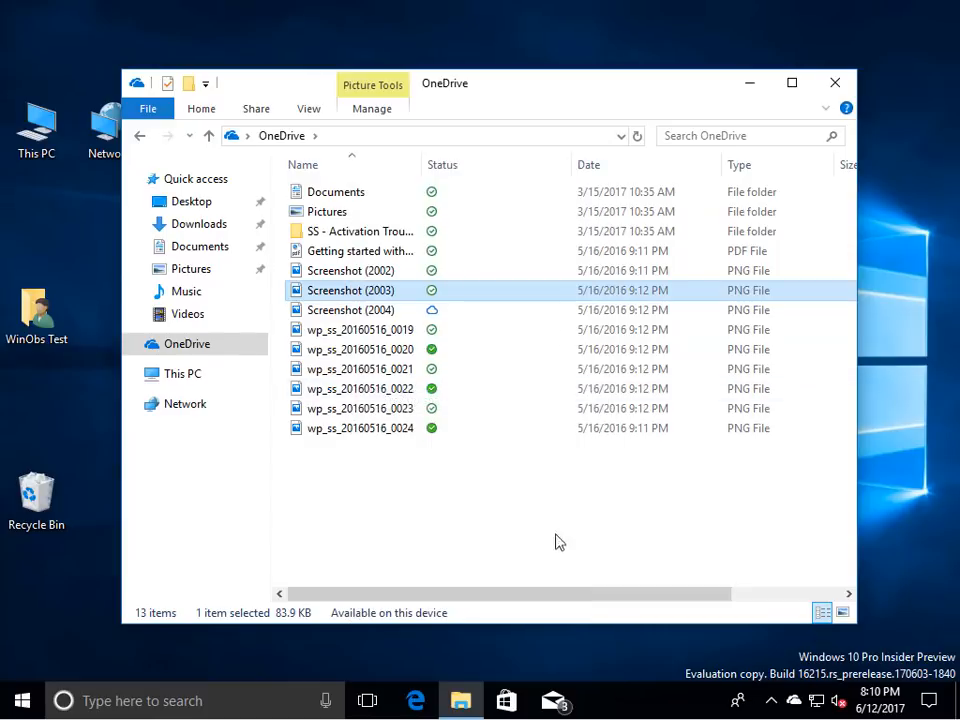
{"action": "left_click", "coordinate": [438, 551]}
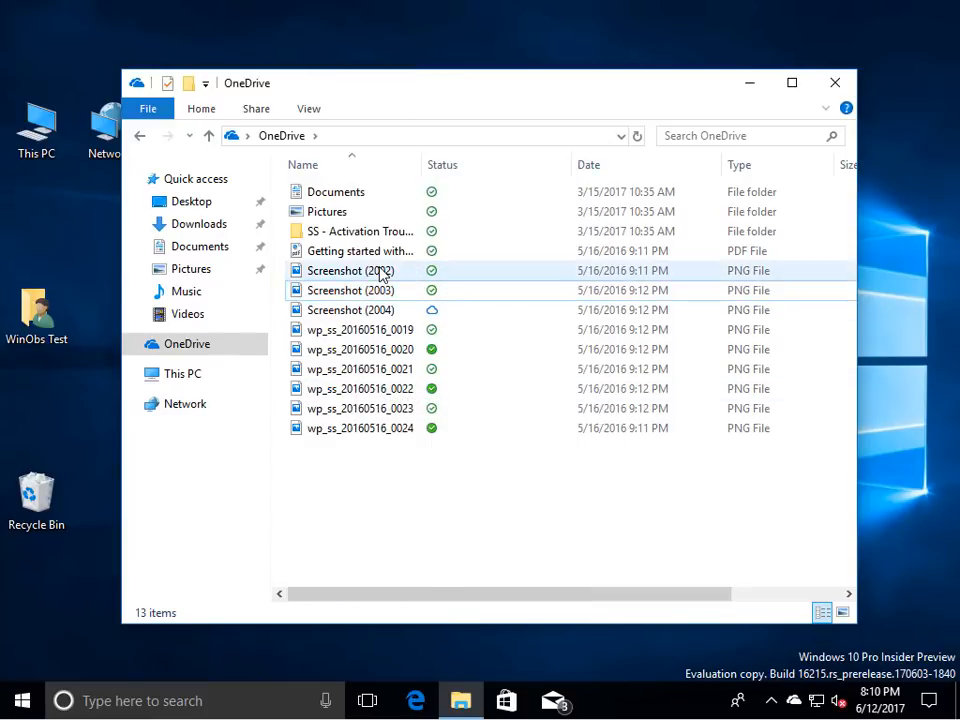
Free up the local space used by wp_ss_20160516_0021.
{"action": "right_click", "coordinate": [358, 370]}
{"action": "left_click", "coordinate": [465, 414]}
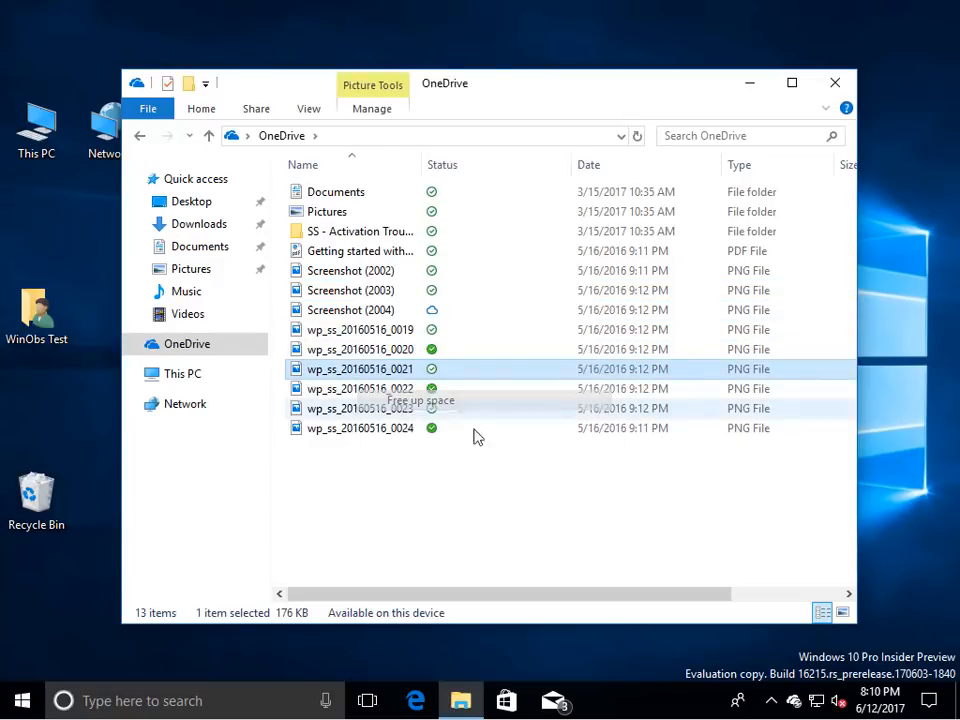
{"action": "left_click", "coordinate": [481, 534]}
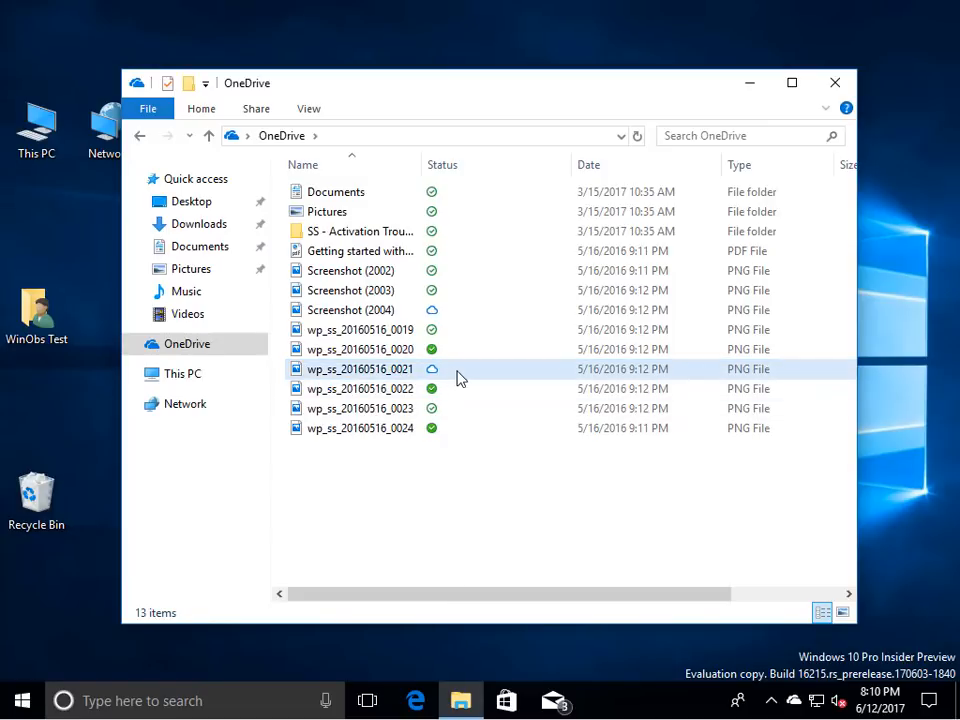
Compare the size on disk in the properties of wp_ss_20160516_0021 and wp_ss_20160516_0020, and close the OneDrive folder.
{"action": "mouse_move", "coordinate": [451, 376]}
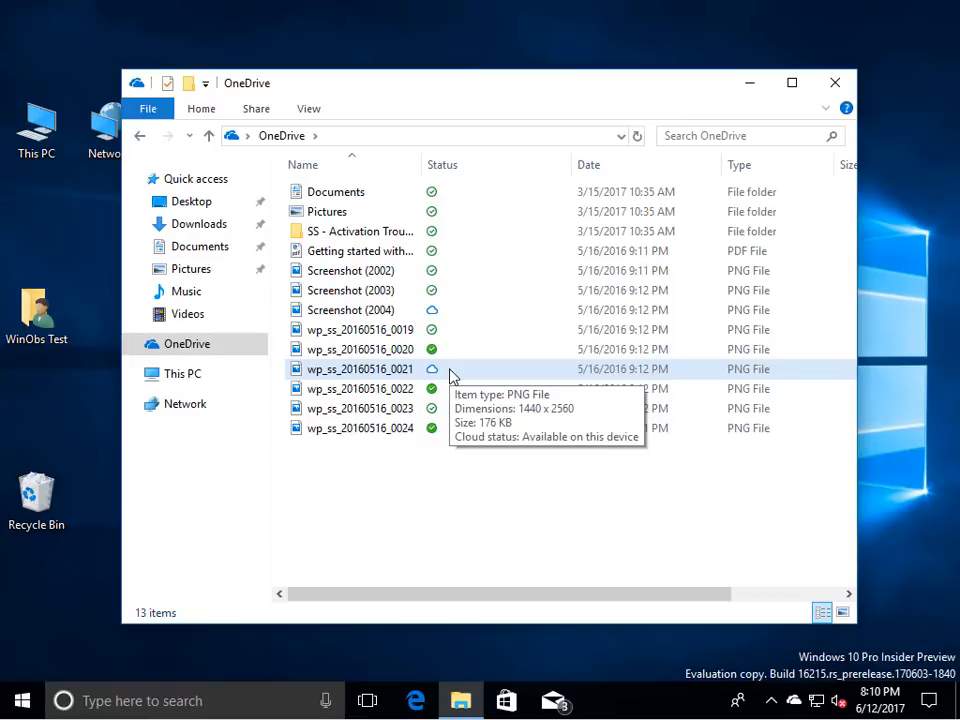
{"action": "right_click", "coordinate": [385, 372]}
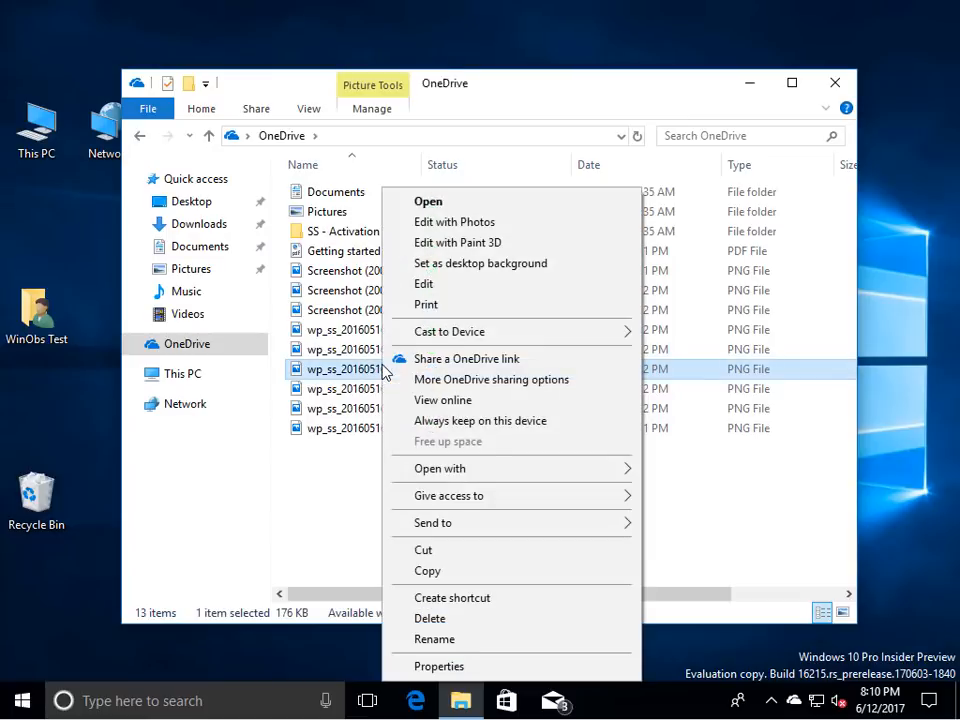
{"action": "left_click", "coordinate": [456, 666]}
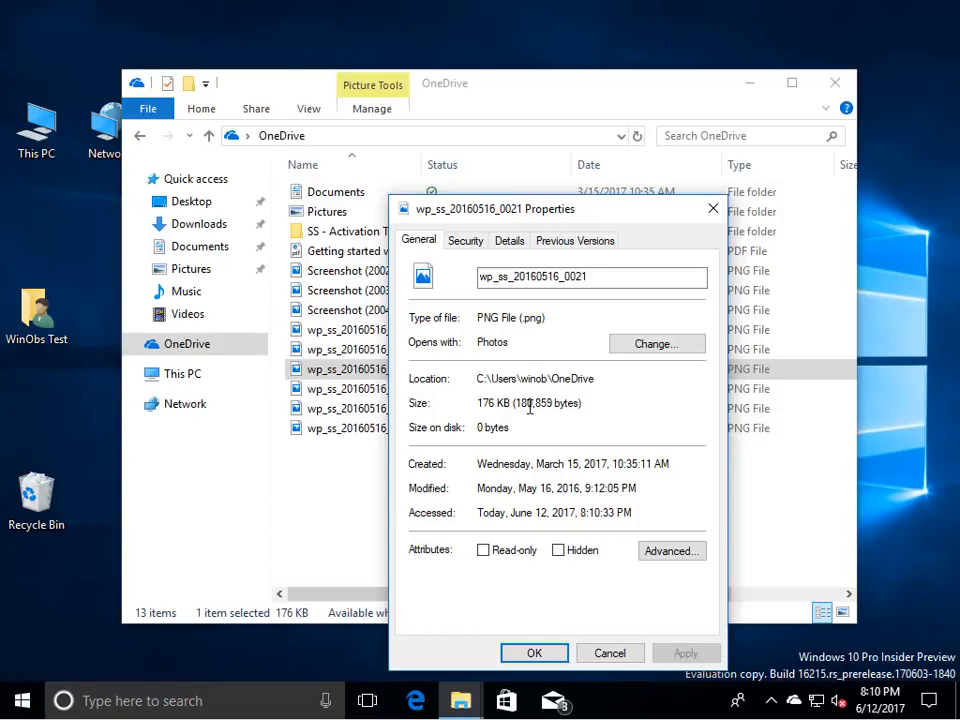
{"action": "left_click", "coordinate": [591, 652]}
{"action": "right_click", "coordinate": [387, 350]}
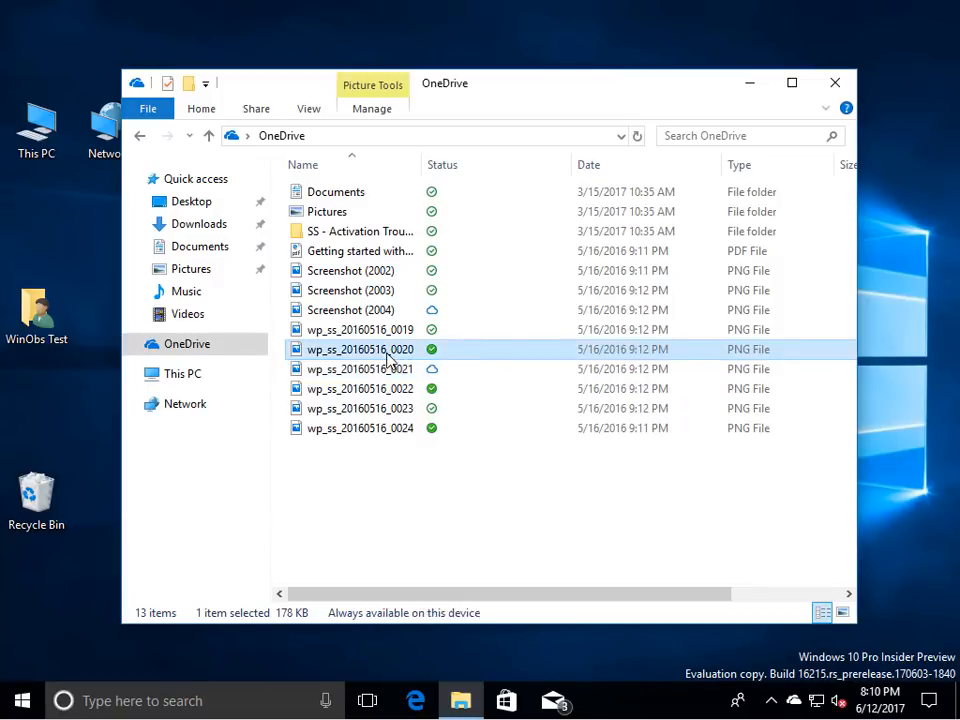
{"action": "left_click", "coordinate": [472, 667]}
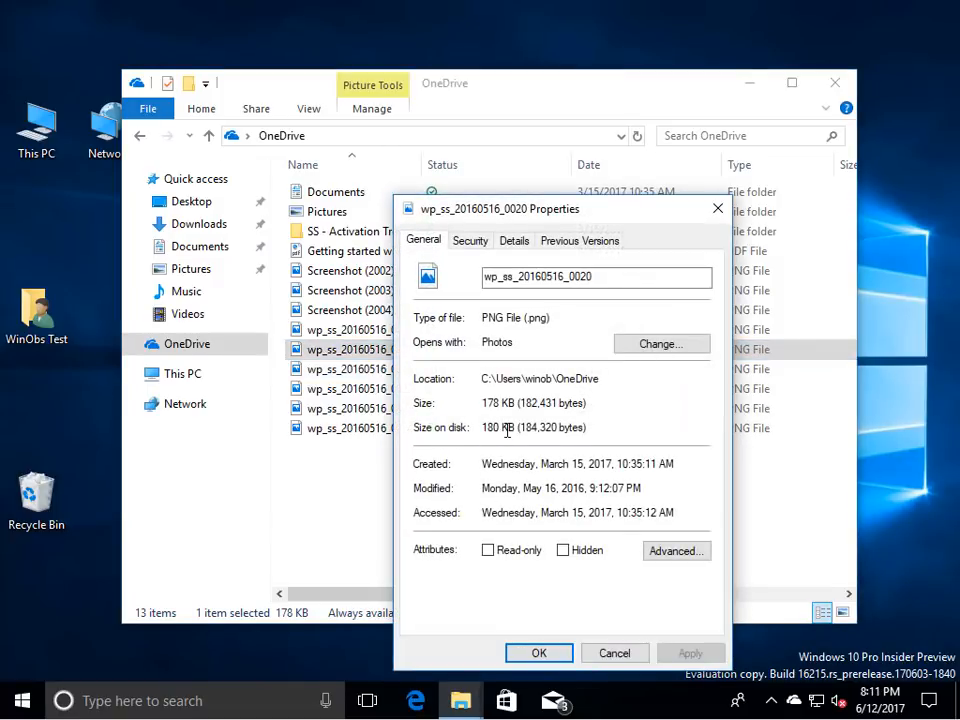
{"action": "left_click", "coordinate": [605, 657]}
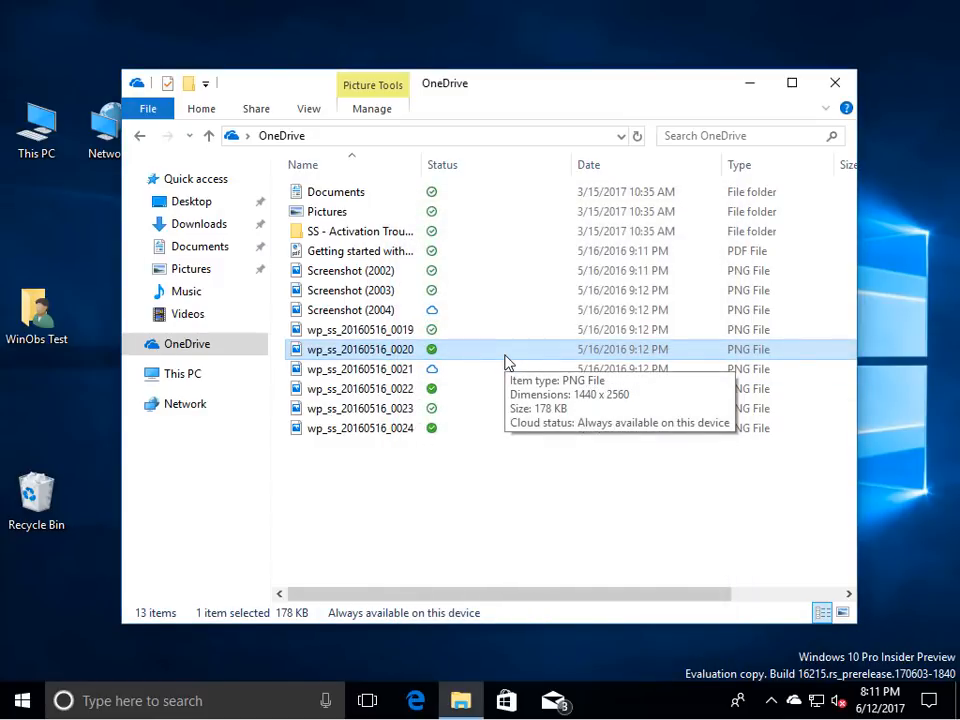
{"action": "left_click", "coordinate": [836, 84]}
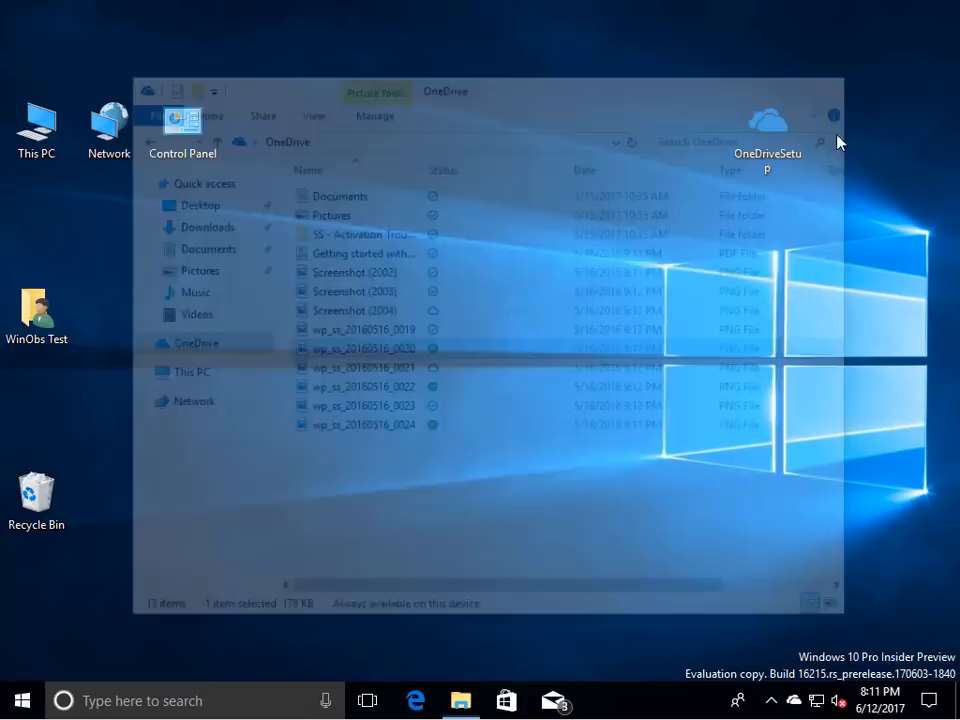
Review which folders OneDrive makes available on this PC in its folder selection settings, and close the settings without changes.
{"action": "left_click", "coordinate": [796, 703]}
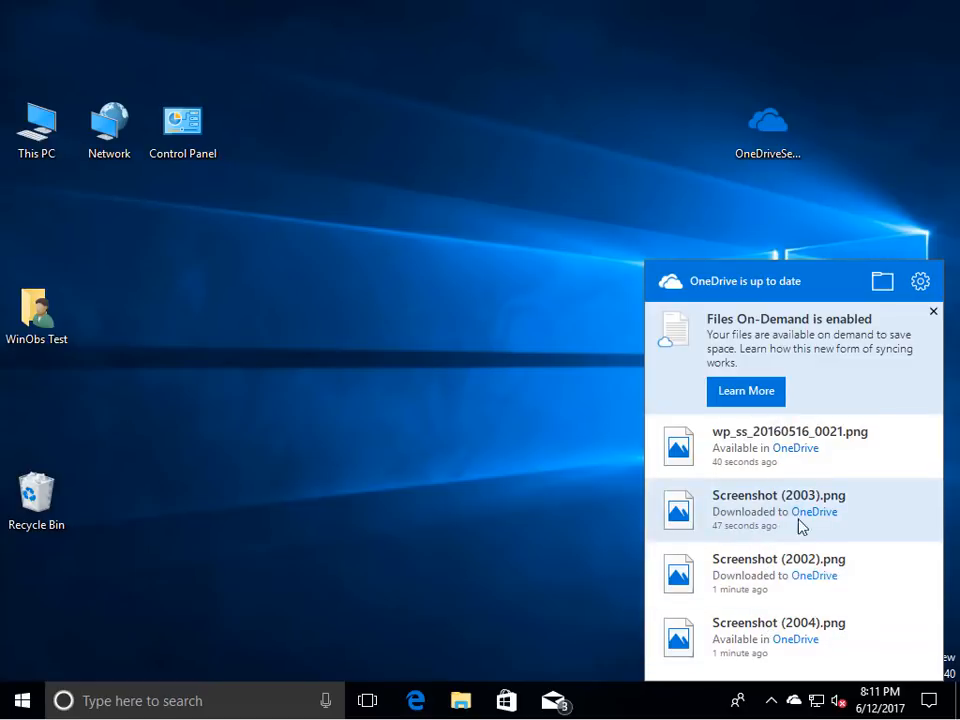
{"action": "left_click", "coordinate": [920, 282]}
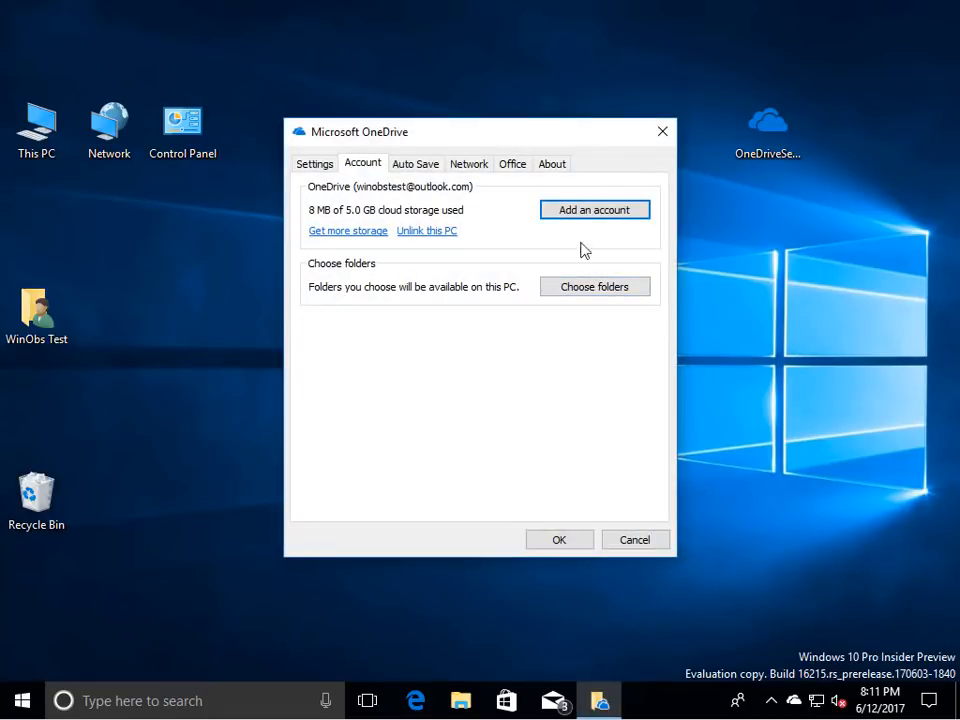
{"action": "left_click", "coordinate": [591, 287]}
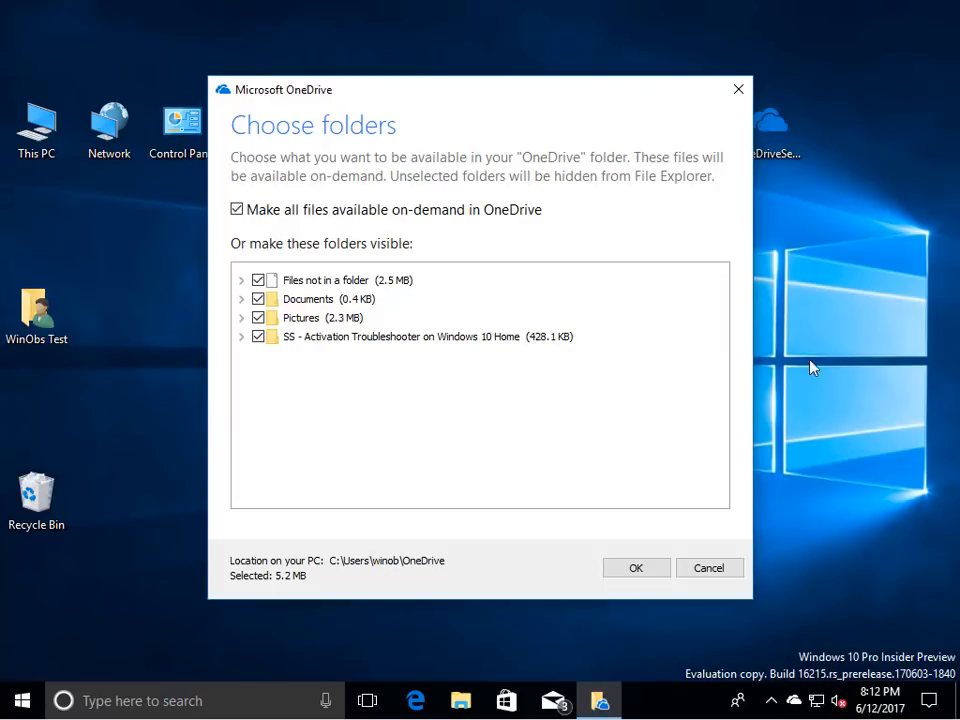
{"action": "left_click", "coordinate": [731, 567]}
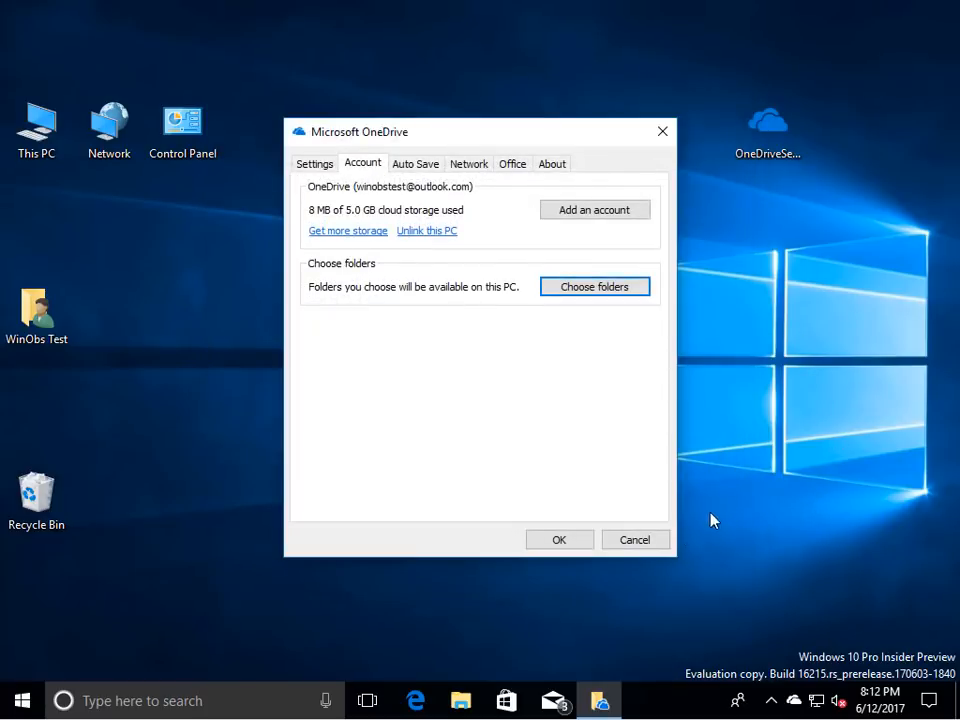
{"action": "left_click", "coordinate": [580, 541]}
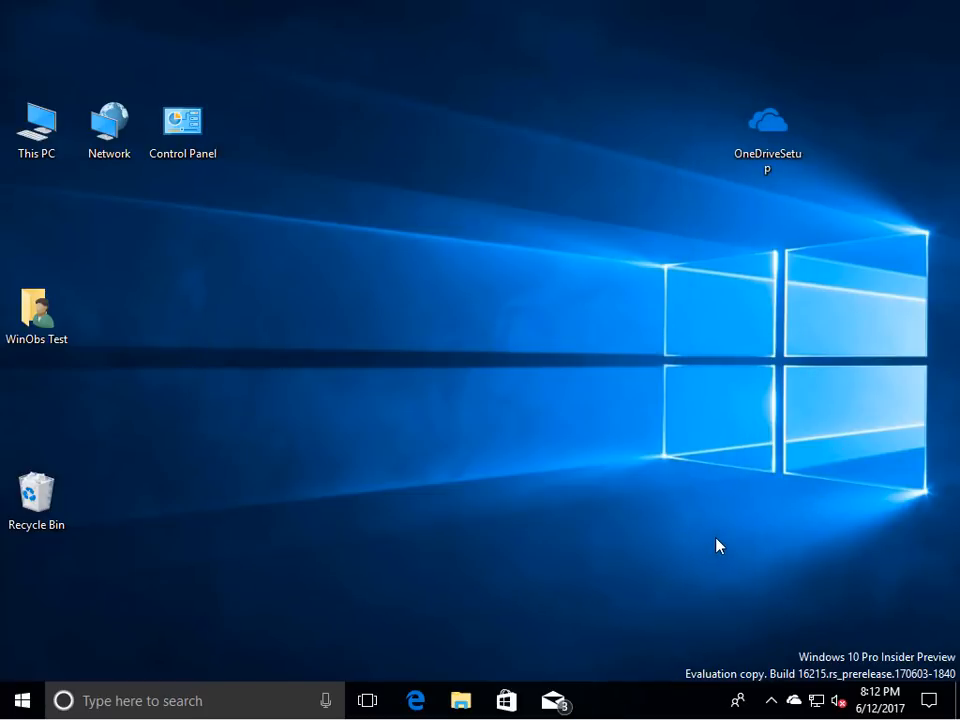
Open the OneDrive folder in File Explorer and share a OneDrive link for wp_ss_20160516_0020.
{"action": "left_click", "coordinate": [460, 700]}
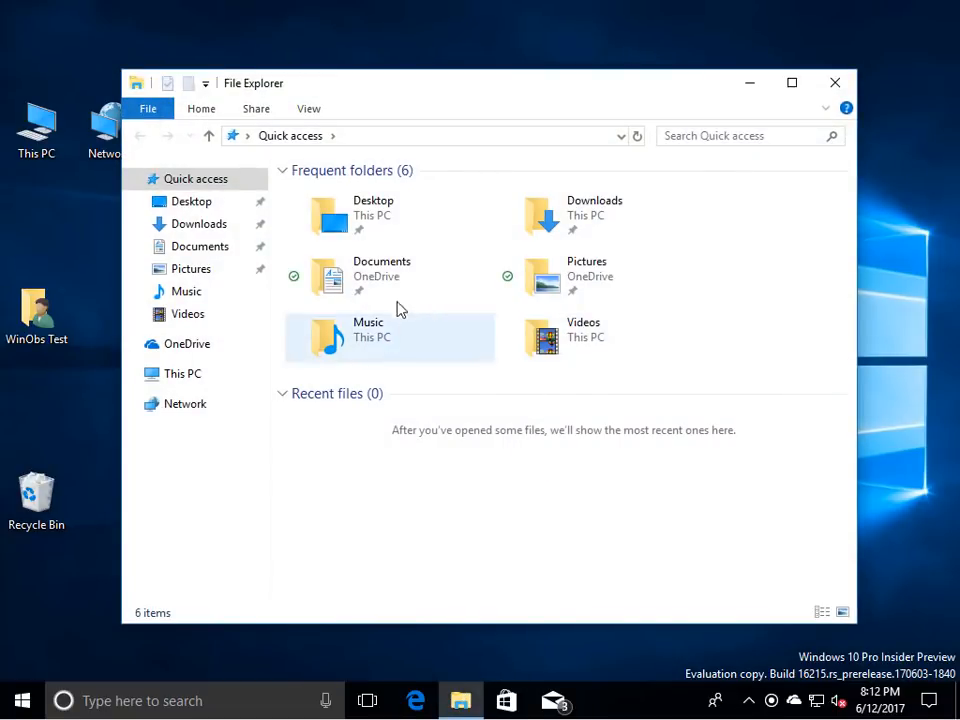
{"action": "left_click", "coordinate": [185, 346]}
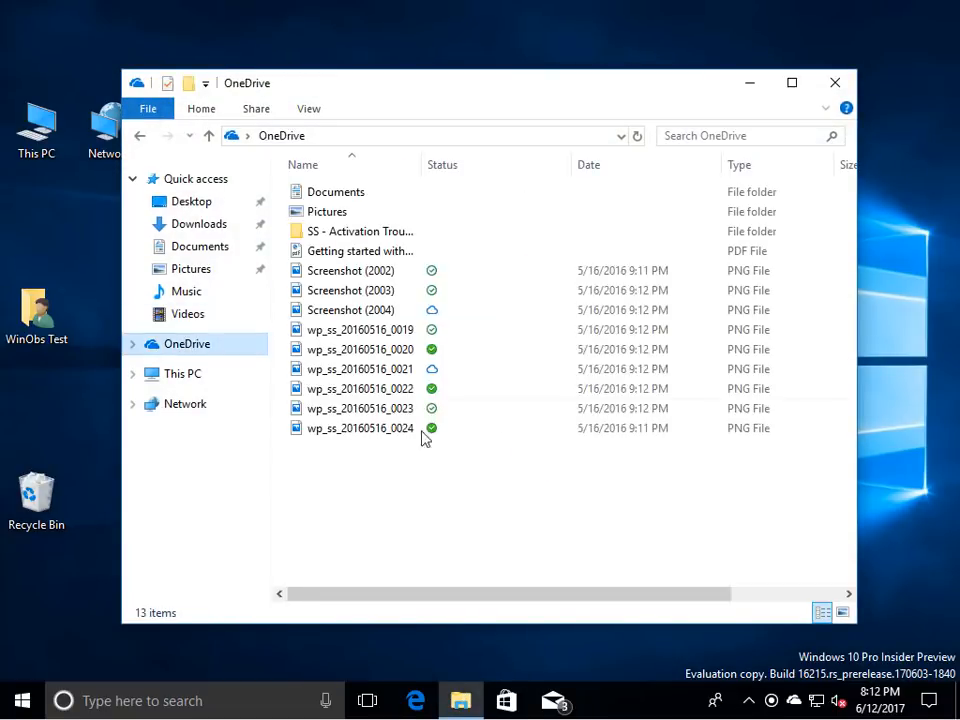
{"action": "right_click", "coordinate": [395, 352]}
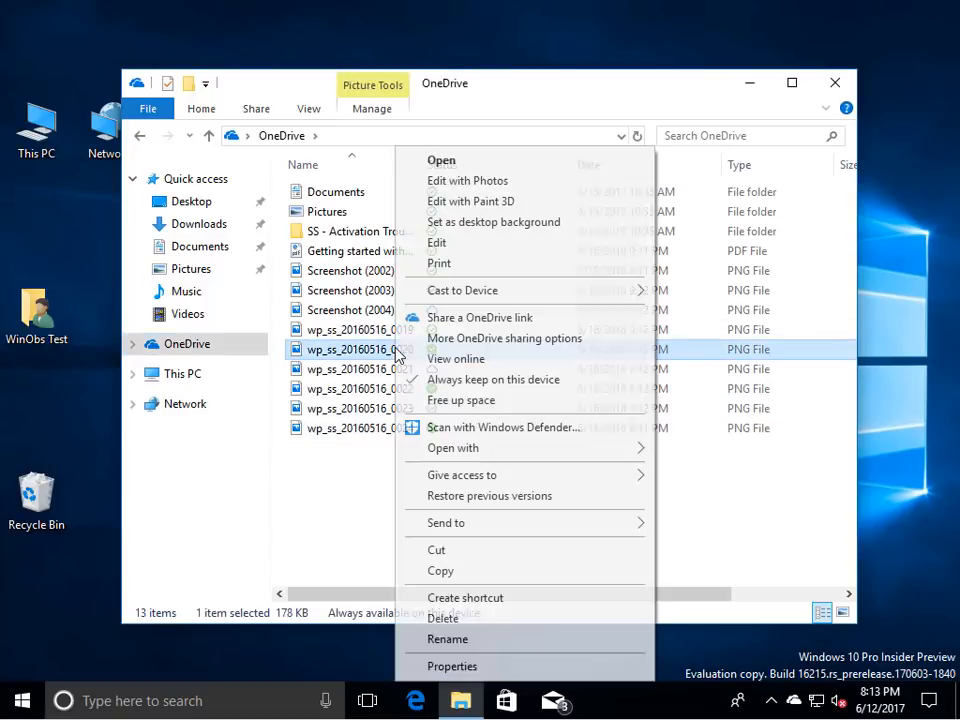
{"action": "left_click", "coordinate": [497, 320]}
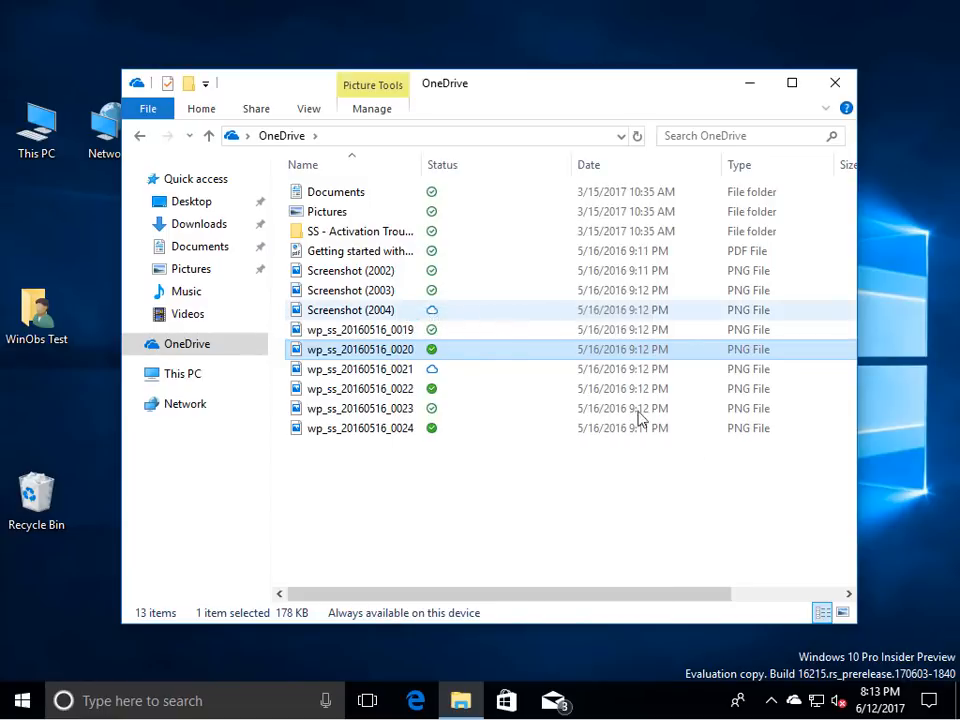
Check the notifications for the shared link, and view the OneDrive sharing options offered for wp_ss_20160516_0020.
{"action": "left_click", "coordinate": [930, 706]}
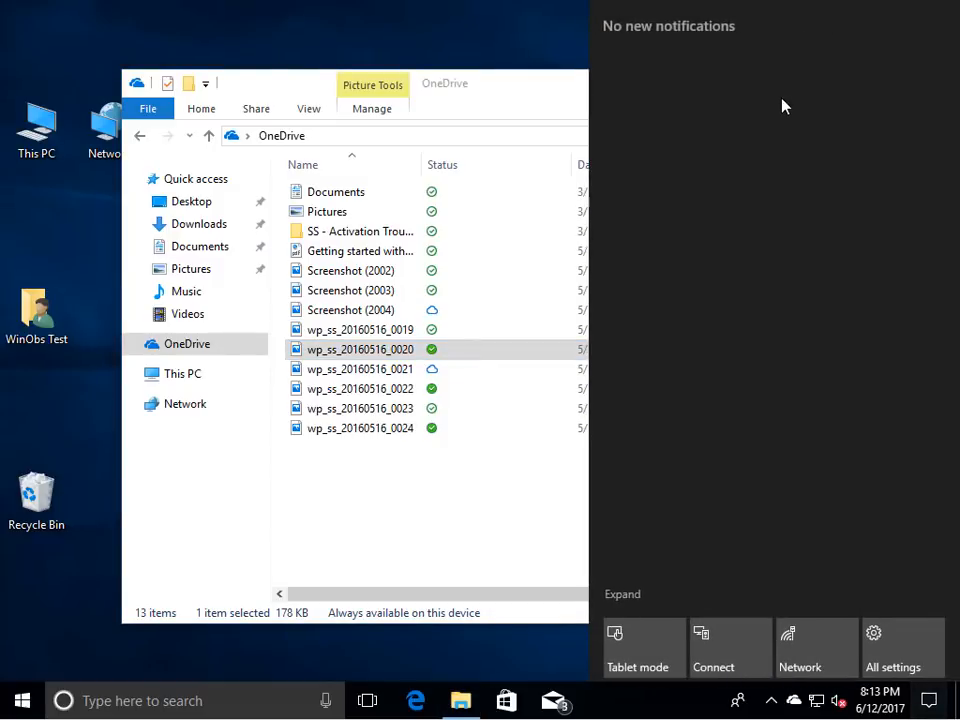
{"action": "left_click", "coordinate": [520, 91]}
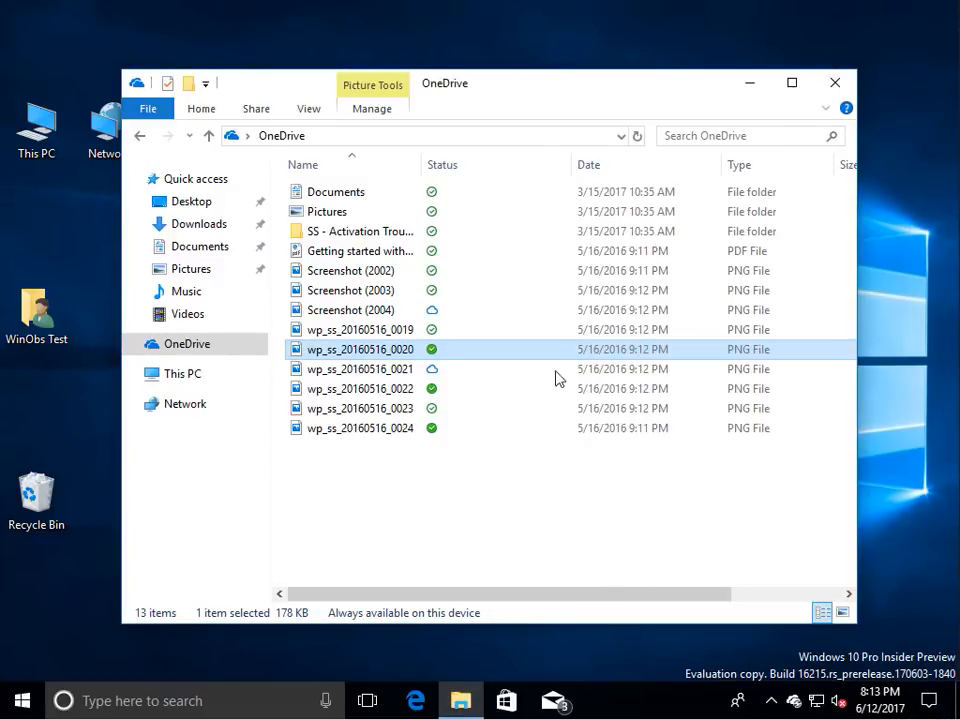
{"action": "right_click", "coordinate": [365, 352]}
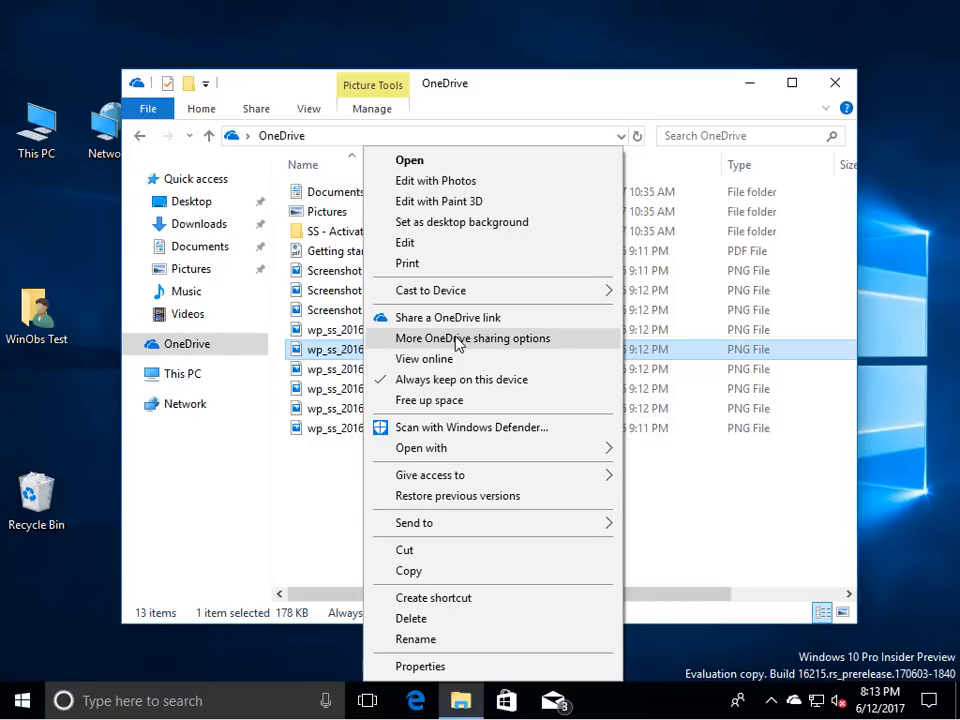
{"action": "left_click", "coordinate": [534, 91]}
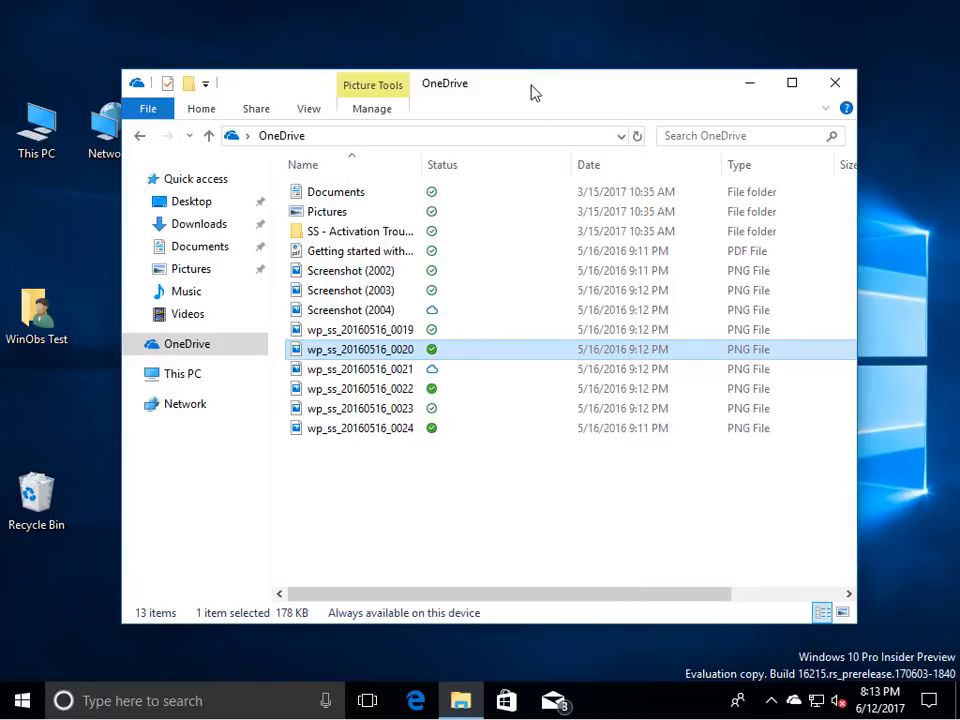